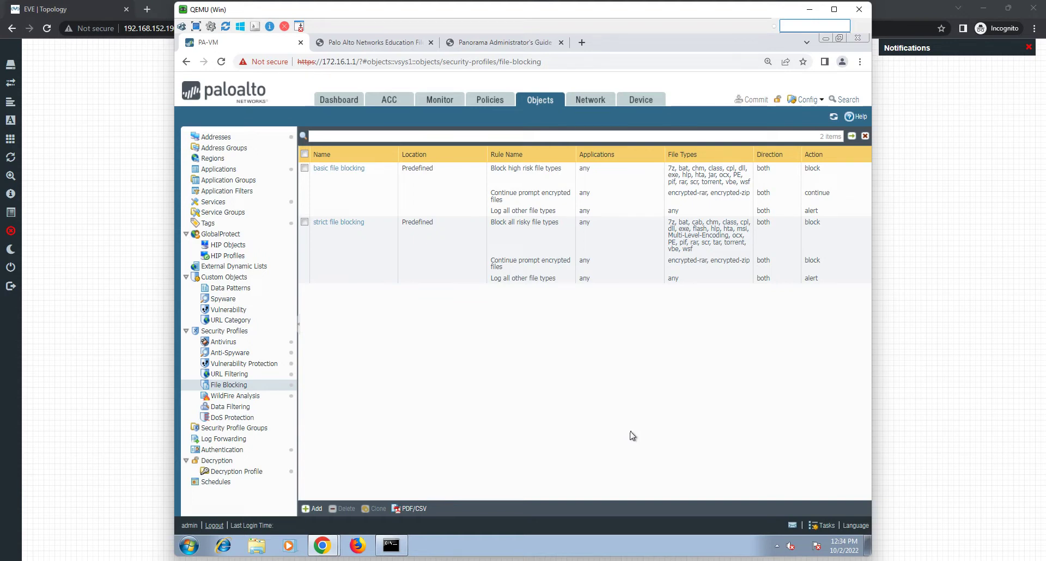
Show and reload the File Blocking profiles list, then select the strict profile.
click(539, 100)
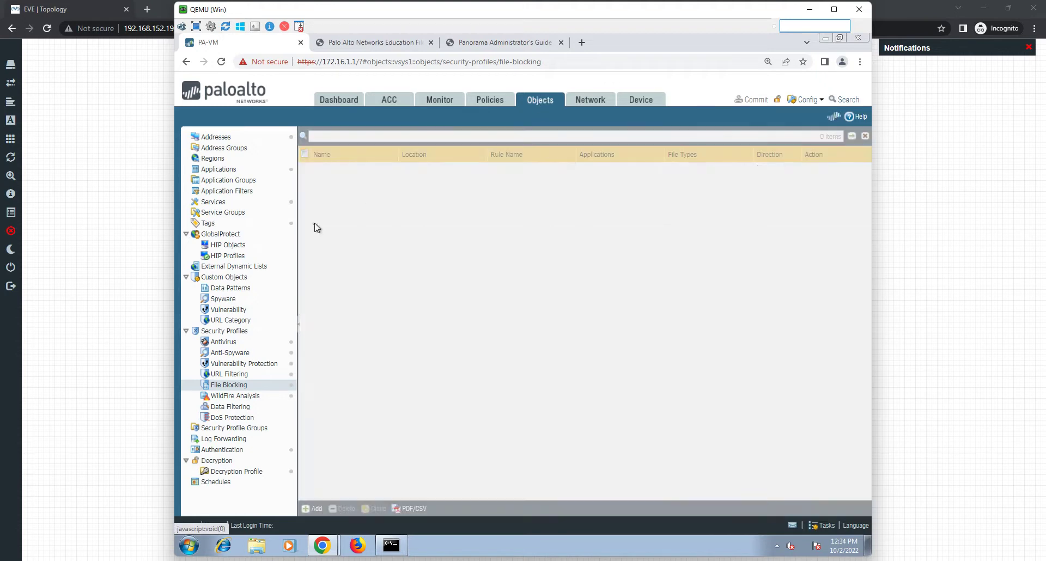
click(240, 386)
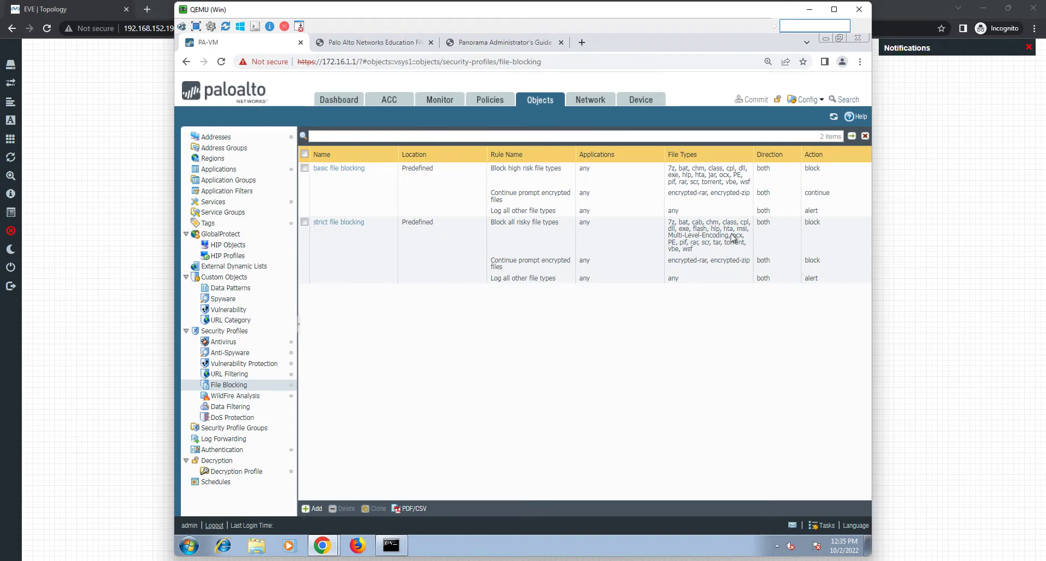
click(701, 227)
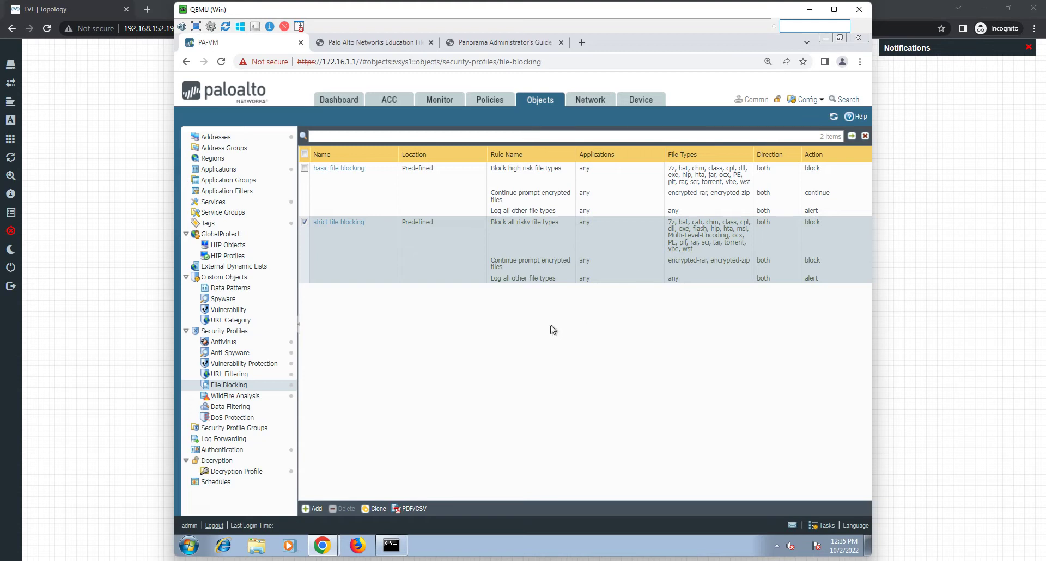
Create profile 'File Block Test' containing a rule named 'pdf block'.
click(316, 510)
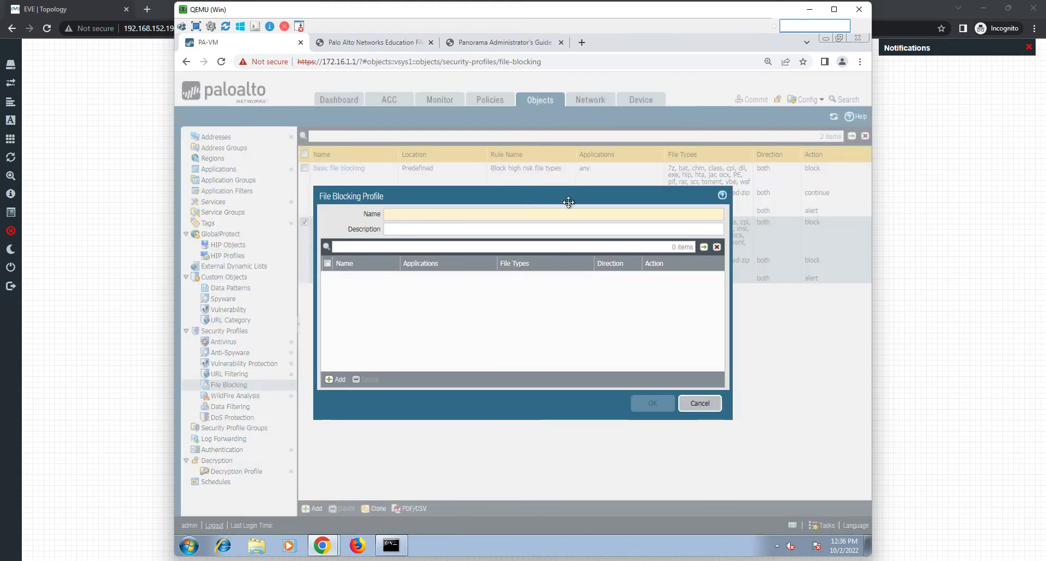
text(Fi)
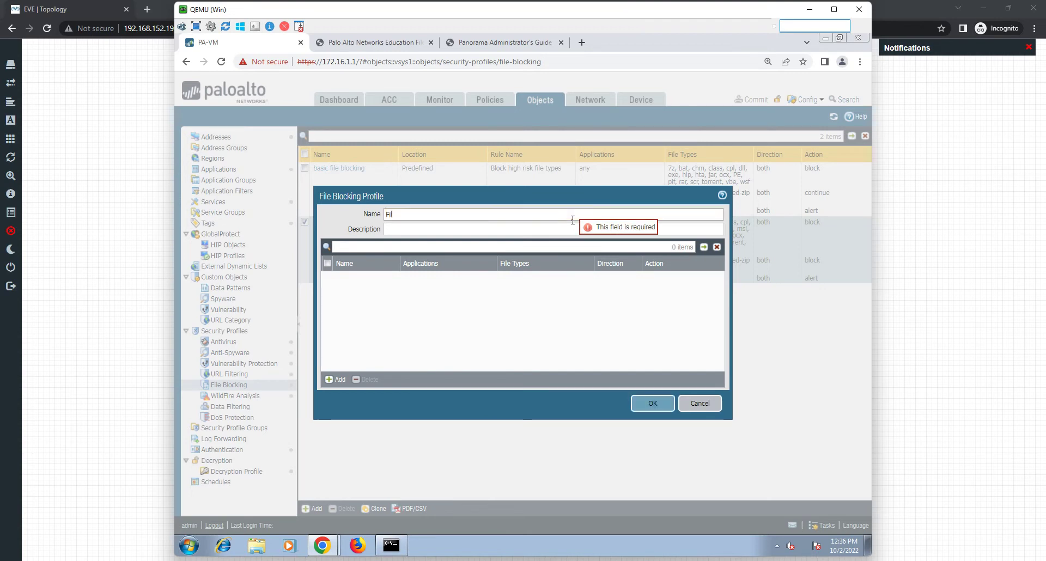
text(le B)
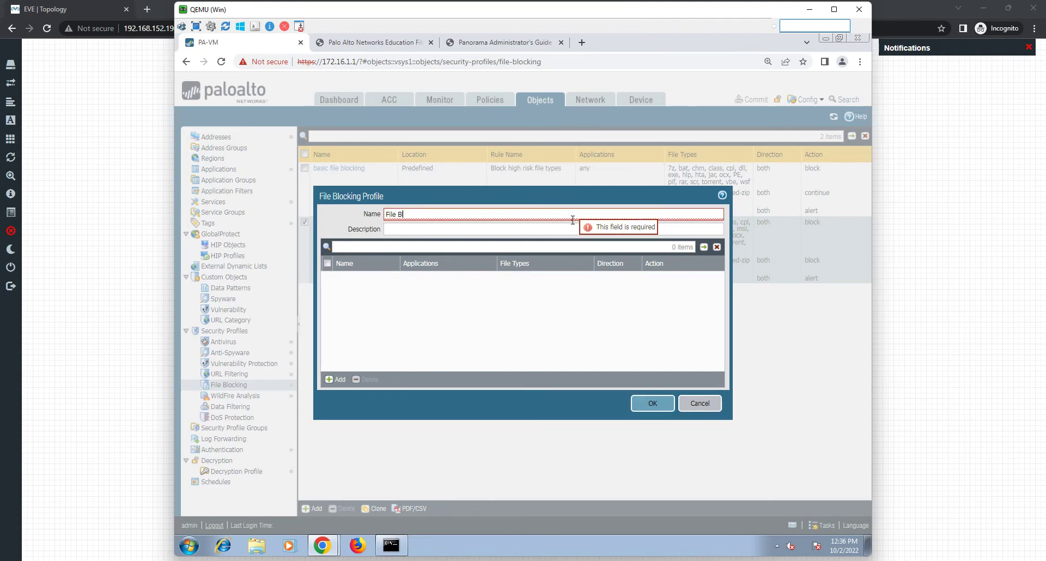
text(lock Test)
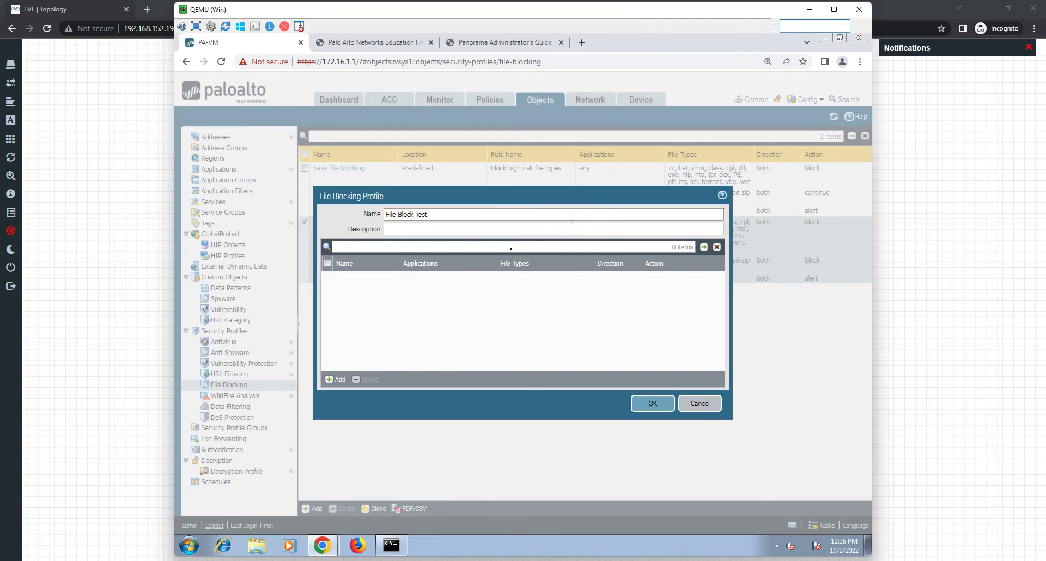
click(337, 379)
text(p)
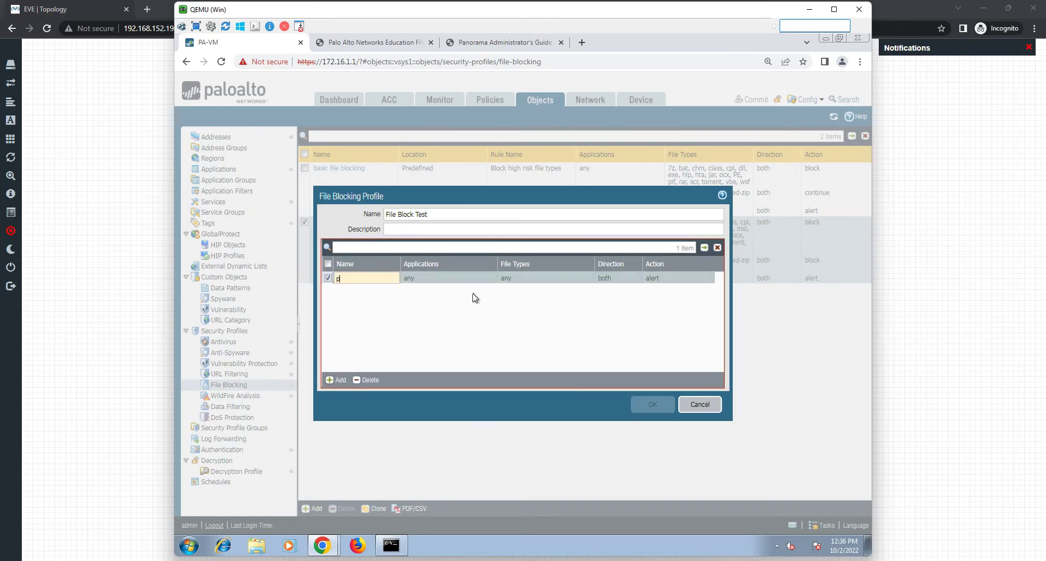
text(df bl)
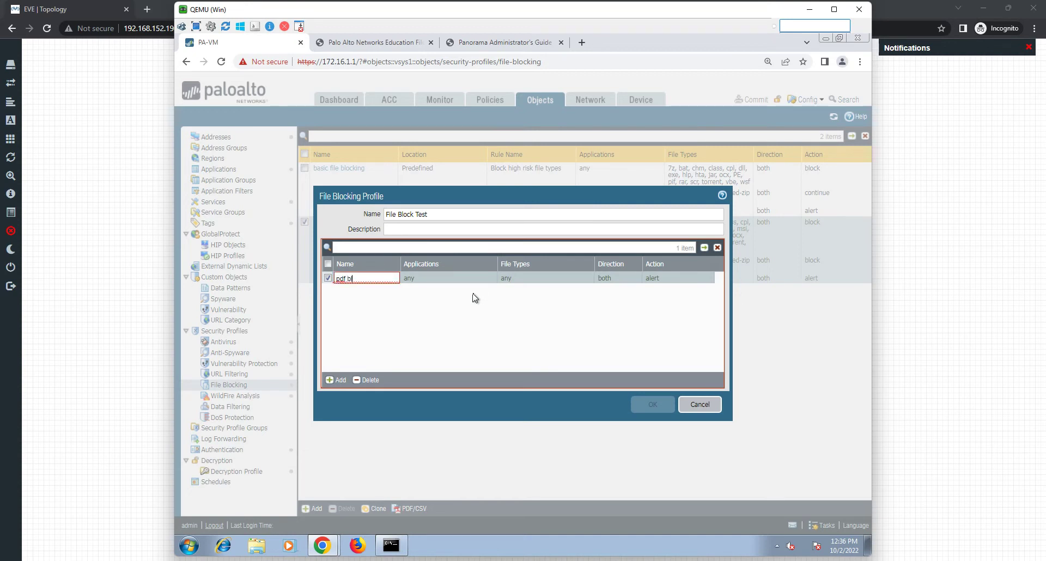
text(ock)
click(585, 280)
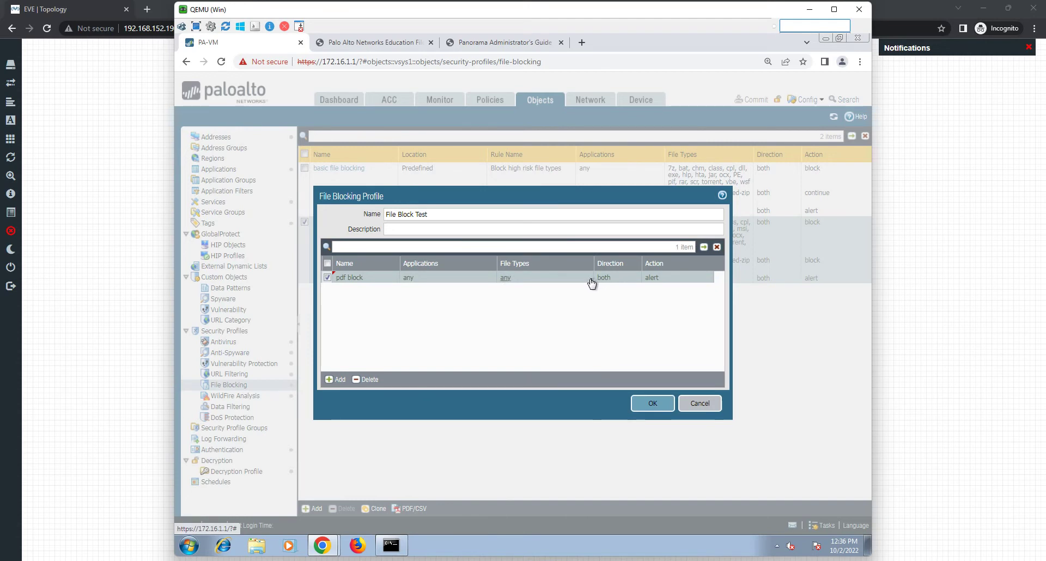
click(590, 279)
Restrict the pdf block rule to the pdf file type instead of any.
click(509, 284)
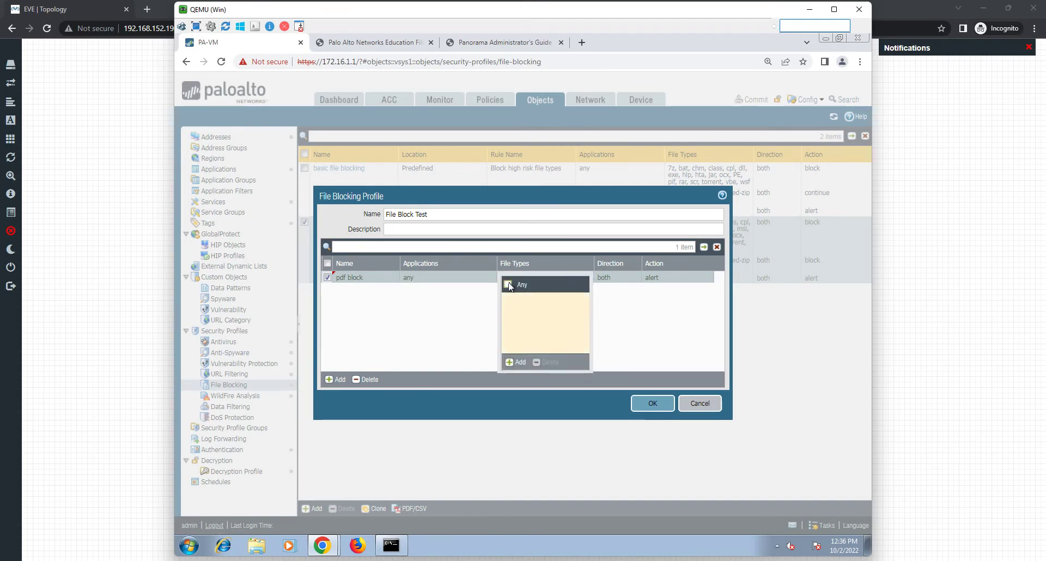
click(516, 362)
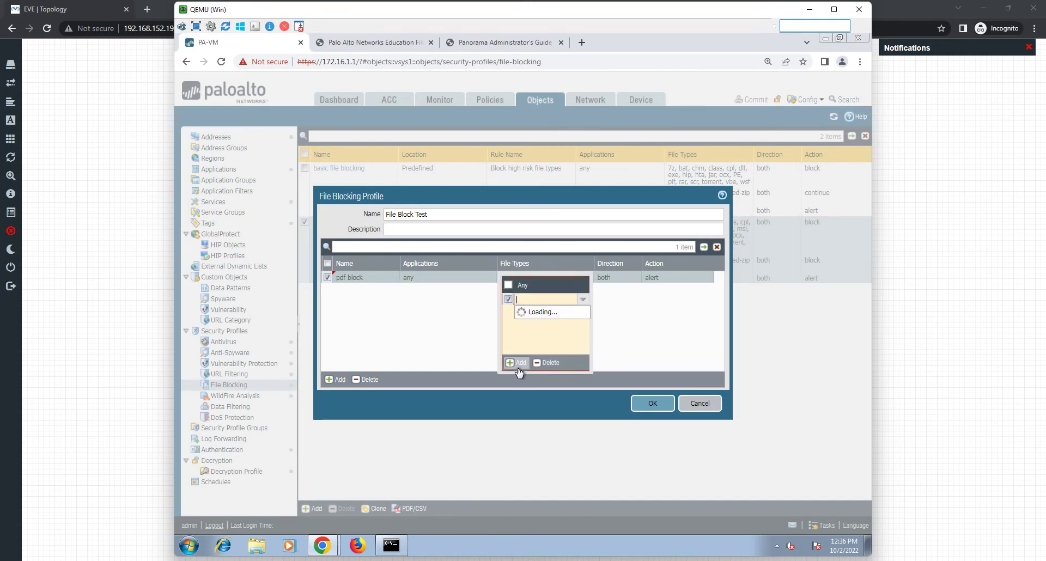
text(pdf)
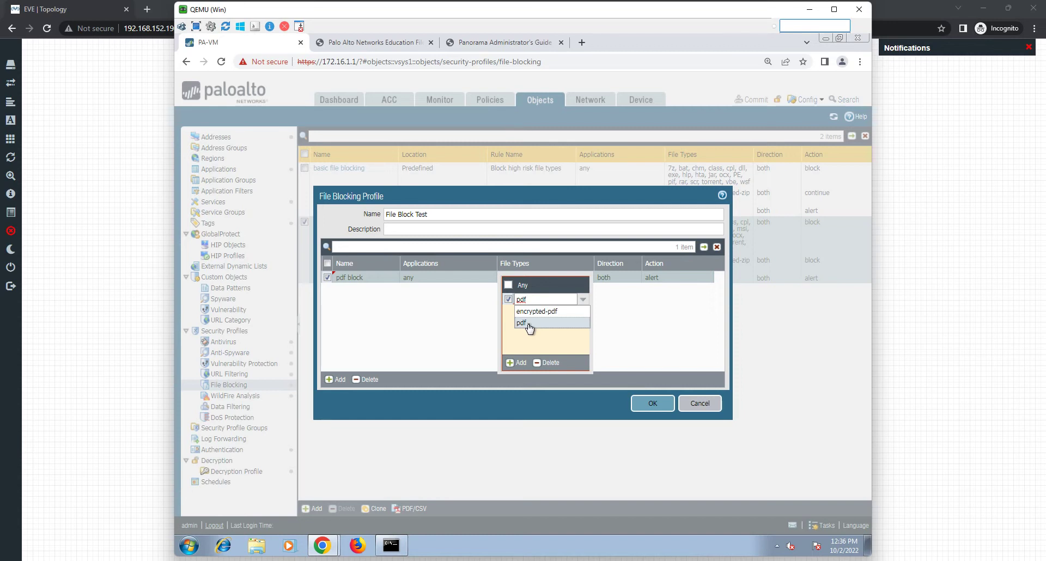
click(521, 323)
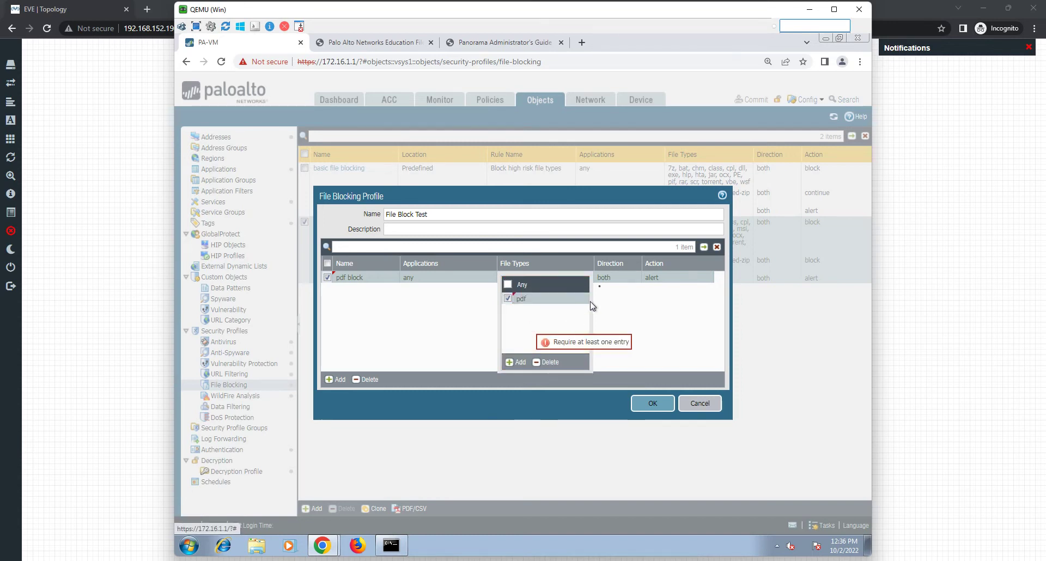
click(641, 311)
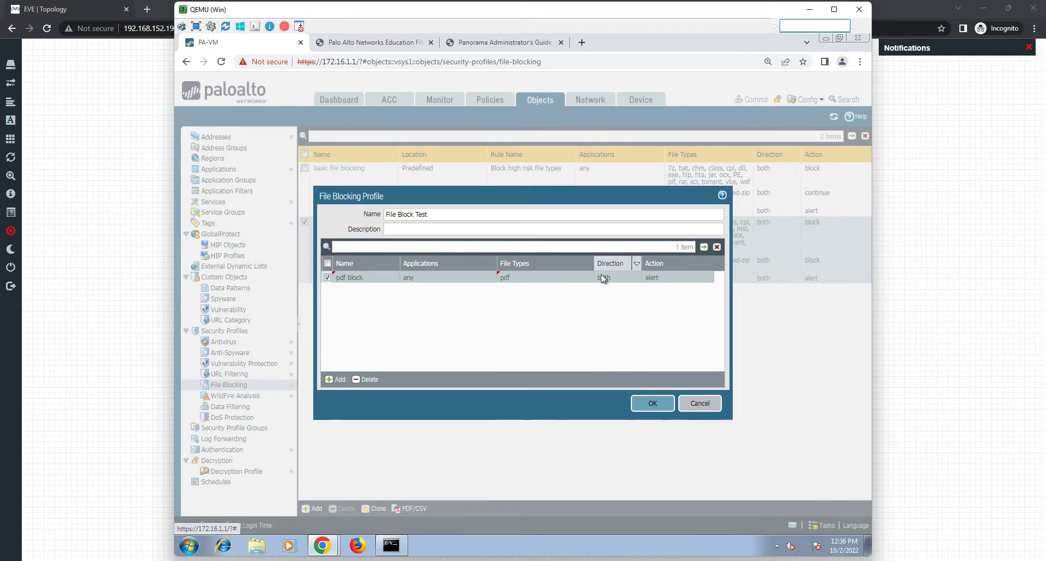
Set the rule's action to continue and save the File Block Test profile.
click(697, 281)
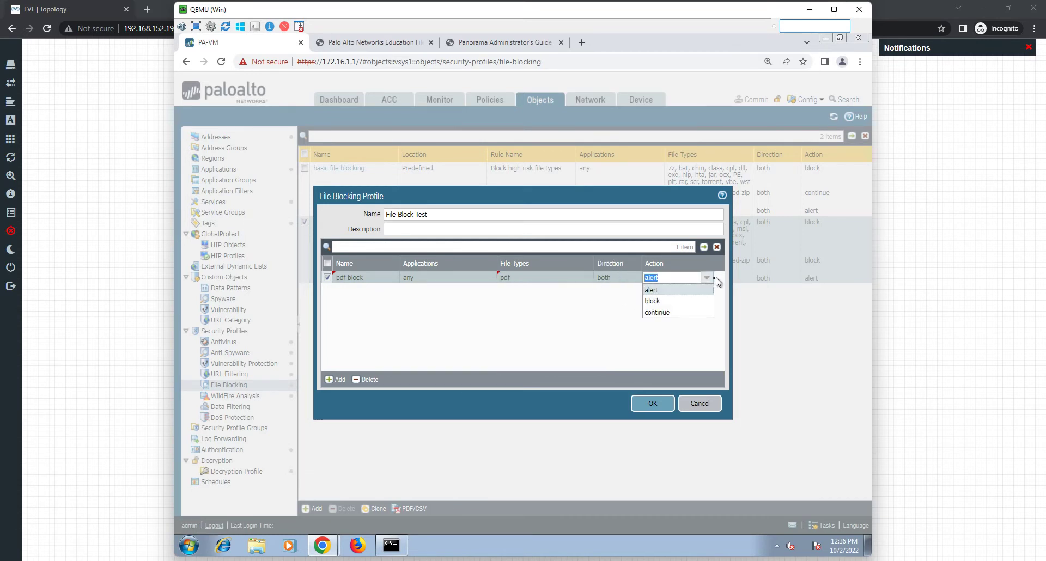
click(661, 312)
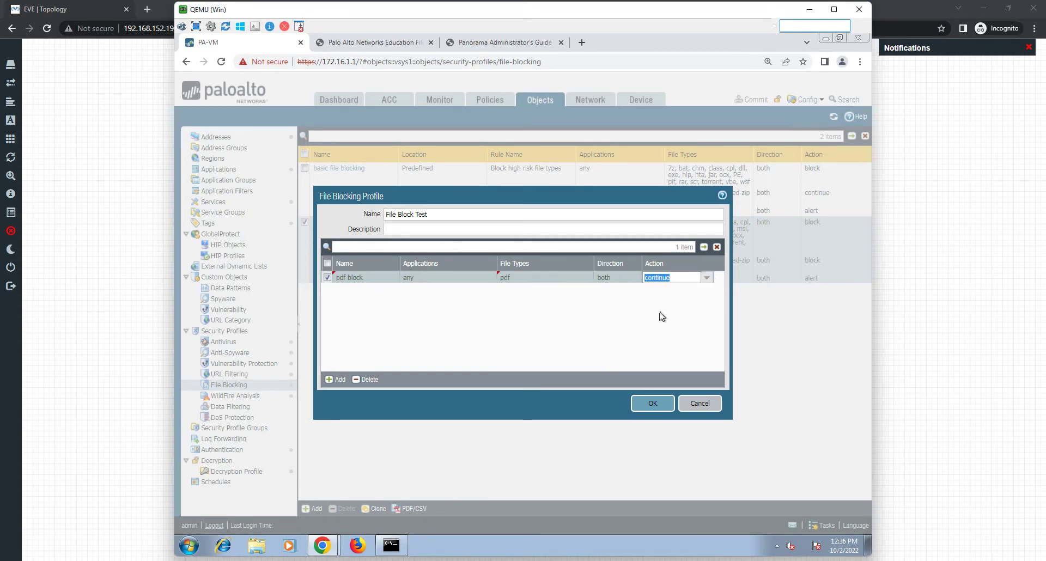
click(653, 403)
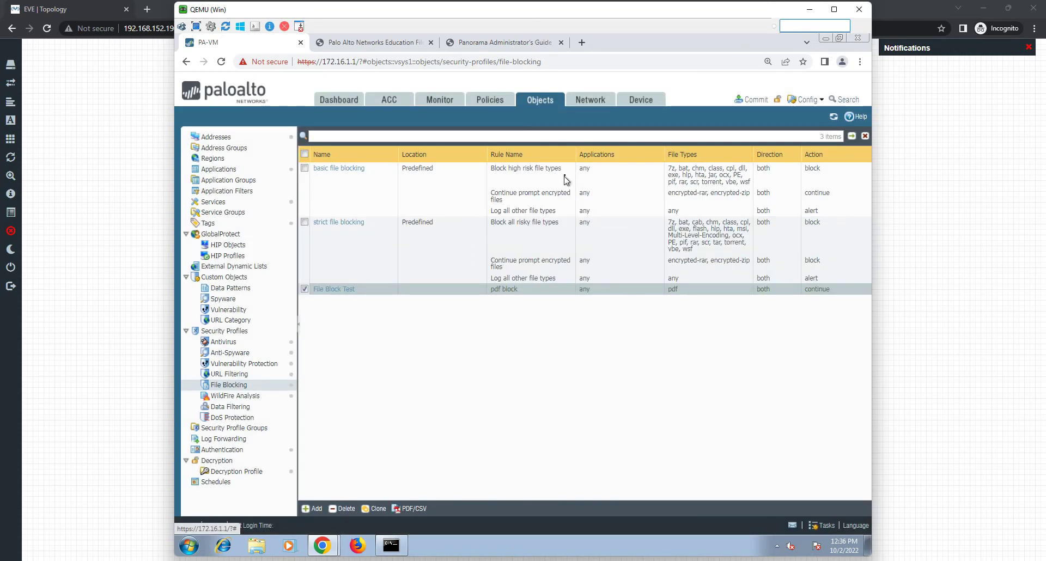
Open the DMZ-to-Internet security rule for editing.
click(491, 100)
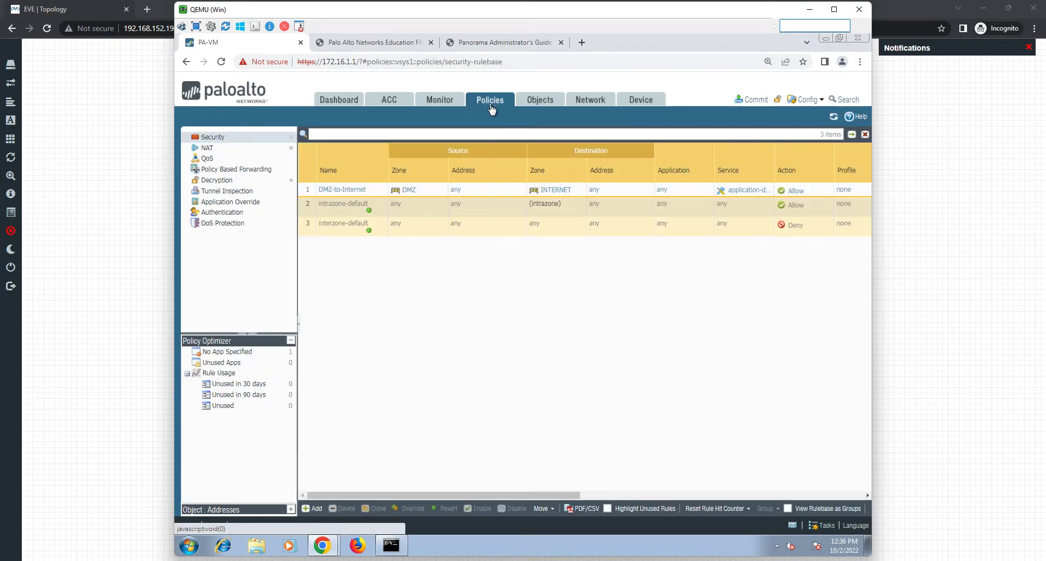
click(342, 191)
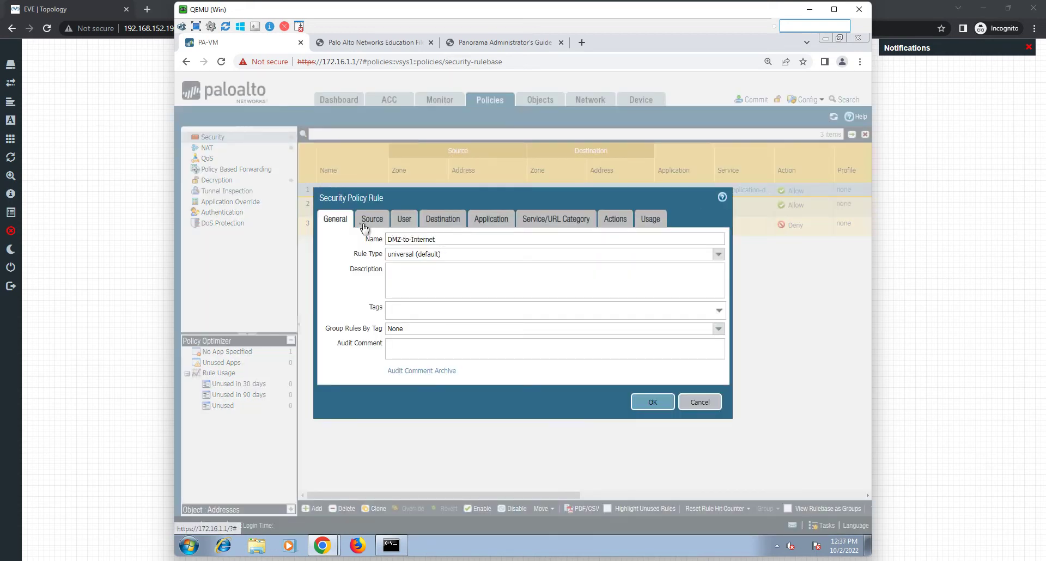
click(371, 219)
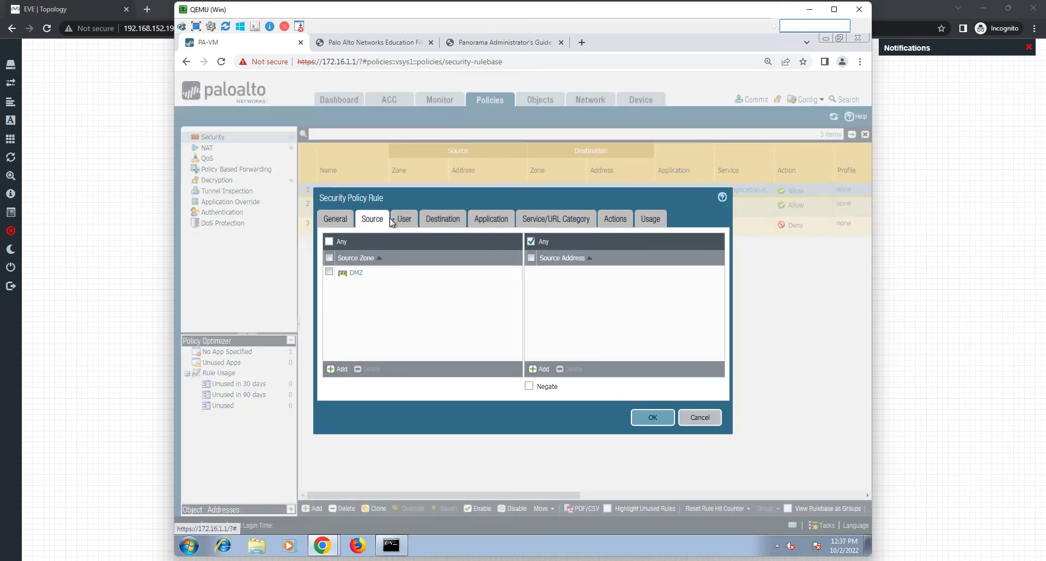
click(442, 218)
click(493, 220)
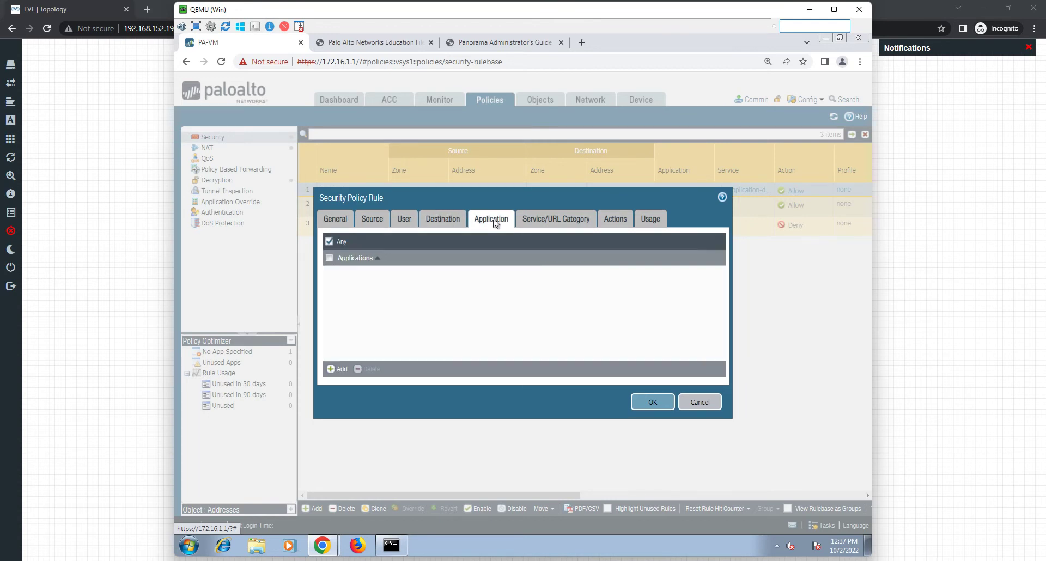
click(543, 220)
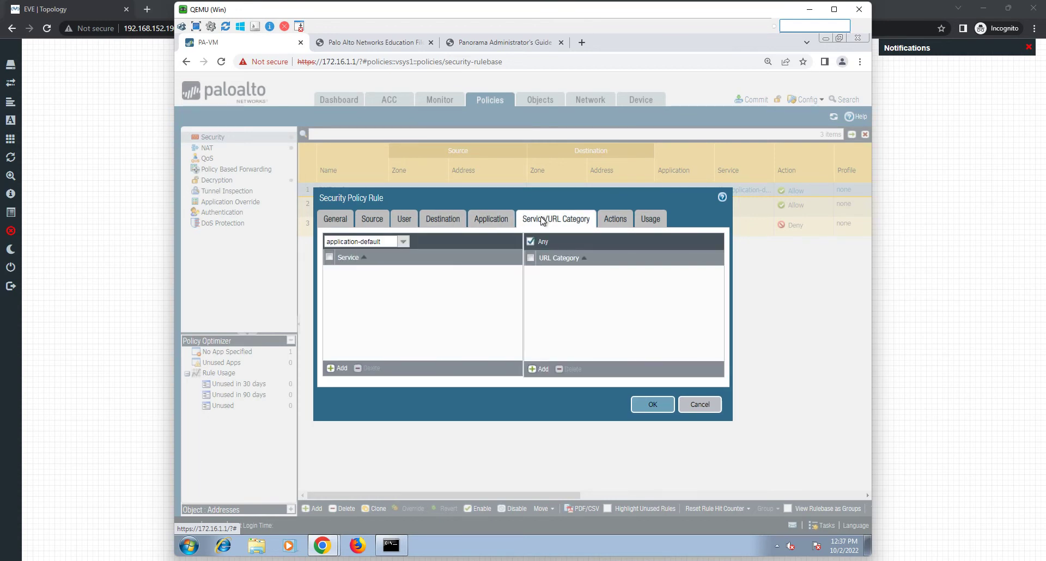
click(617, 221)
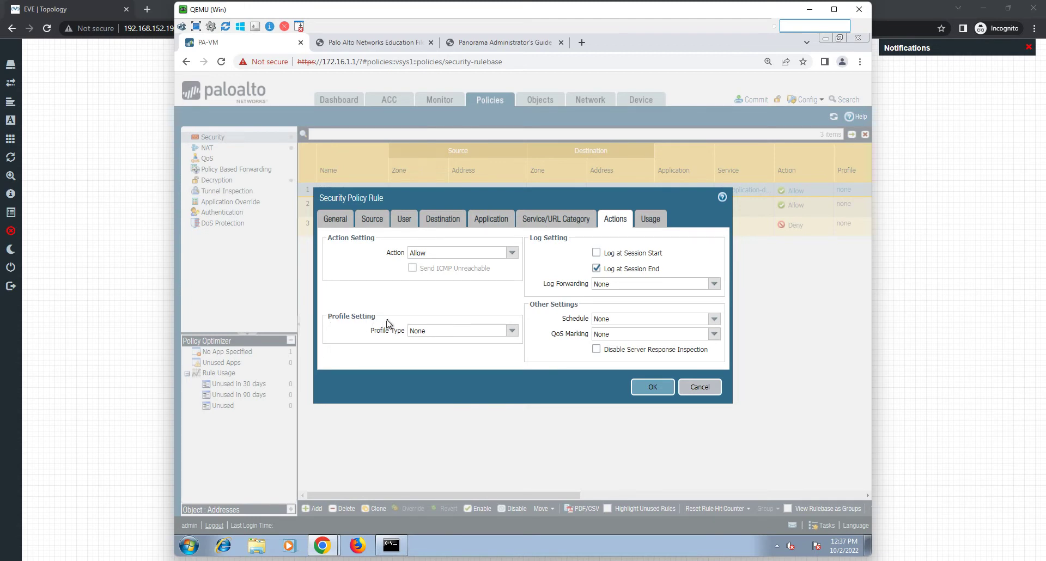
click(513, 331)
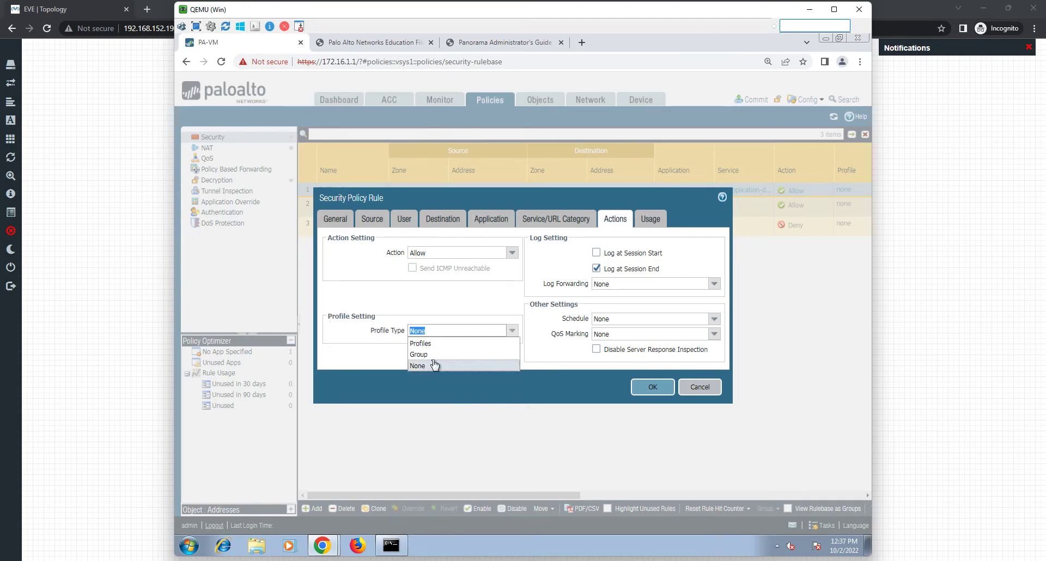
click(430, 345)
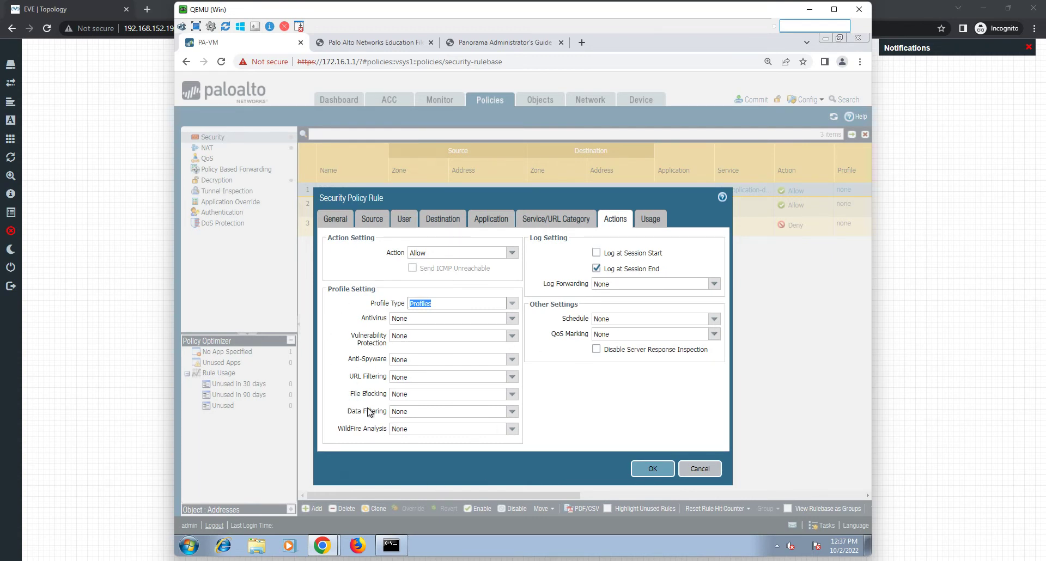
click(513, 400)
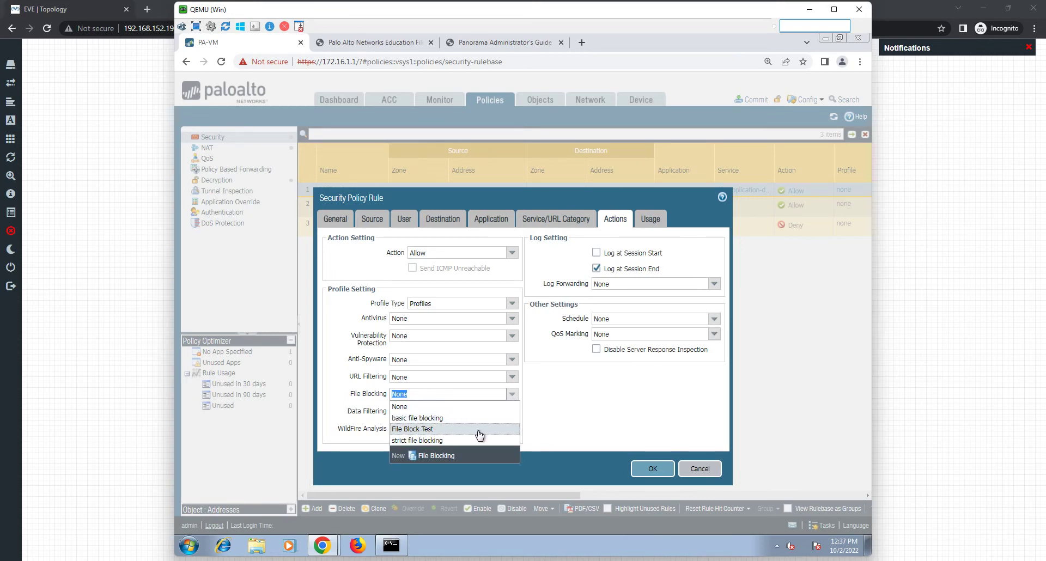
click(431, 430)
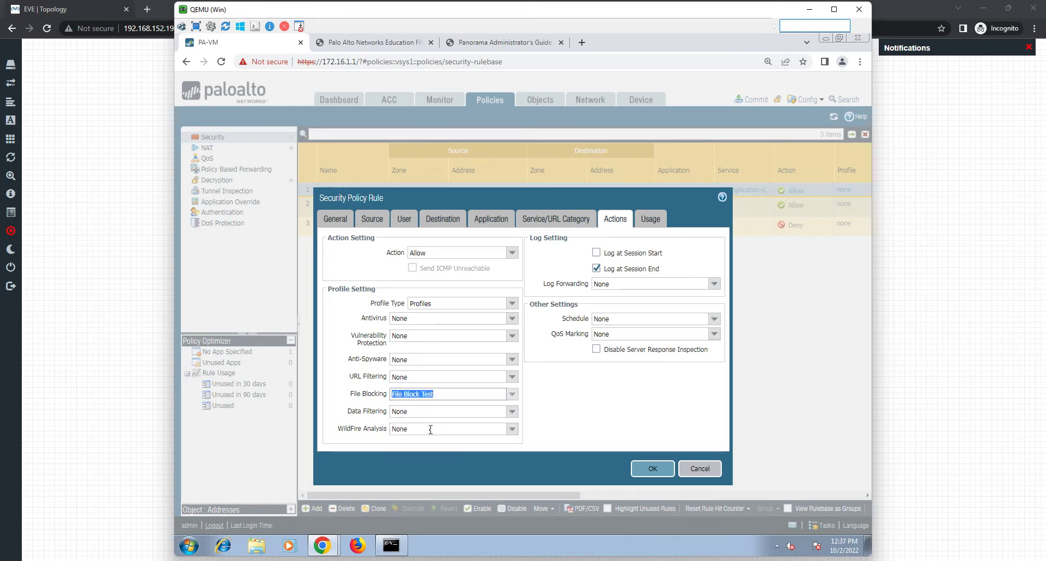
click(657, 471)
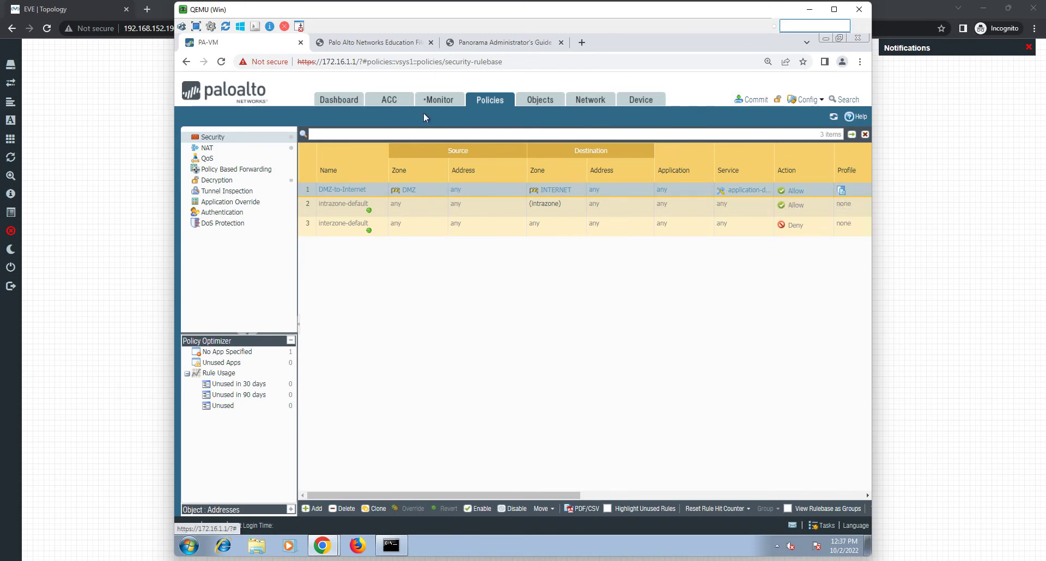
Close the guide PDF tab and window, selecting the Education Files site address.
click(561, 42)
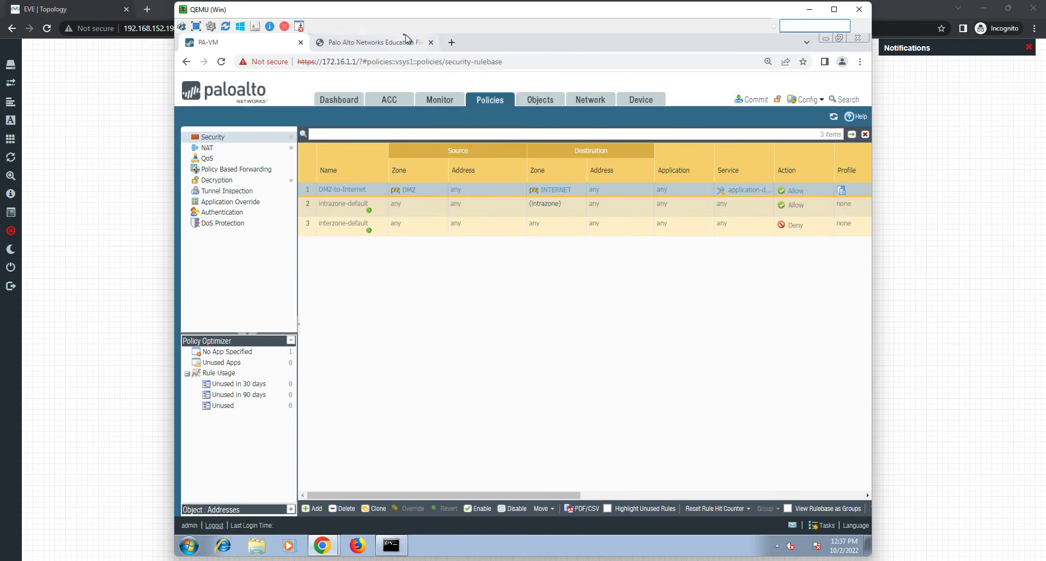
click(393, 43)
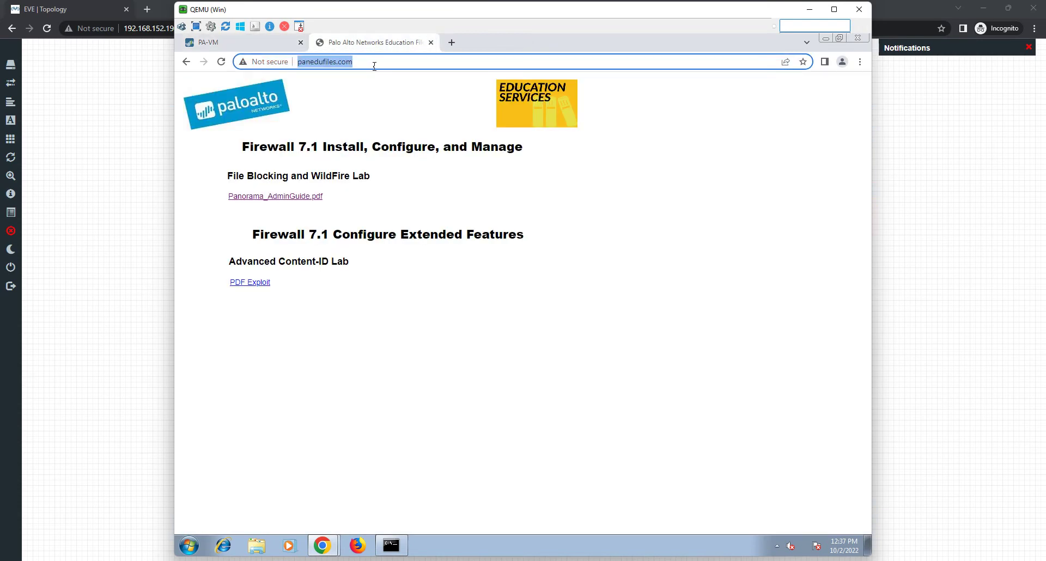
click(374, 63)
key(ctrl+a)
click(335, 542)
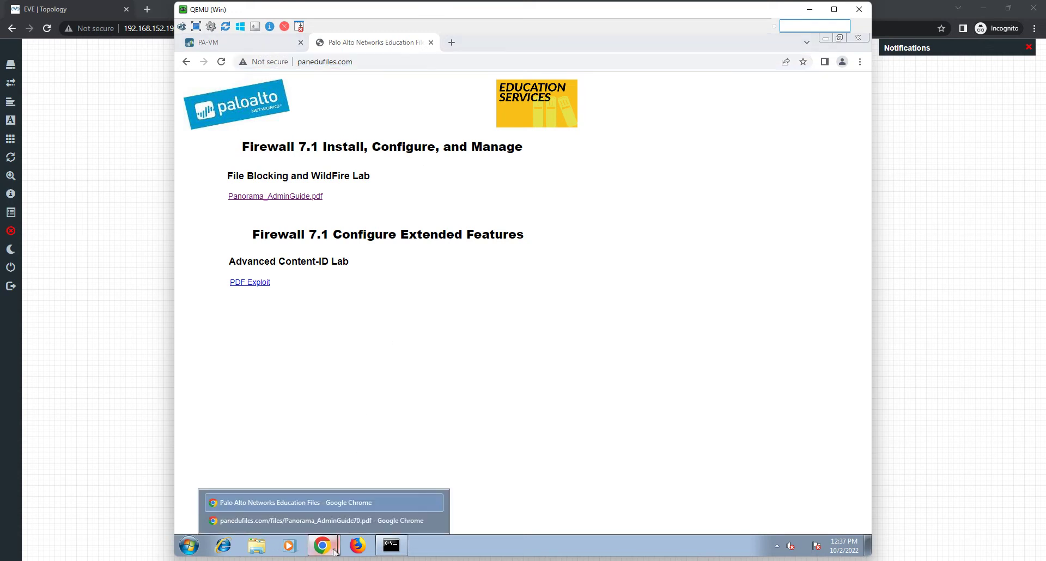
click(436, 521)
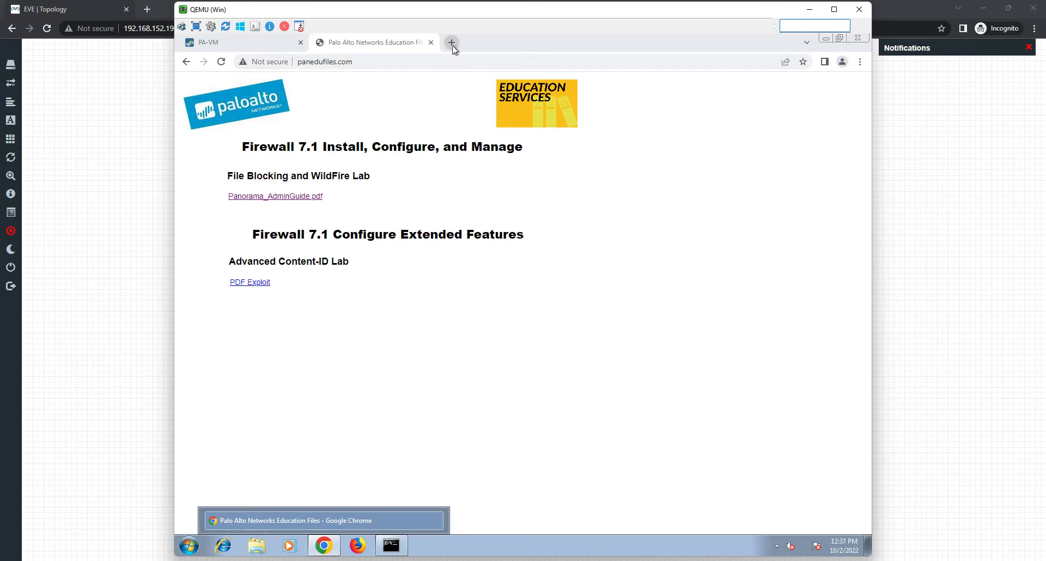
Load panedufiles.com in a new incognito window, open Panorama_AdminGuide.pdf, then return to Education Files.
click(861, 62)
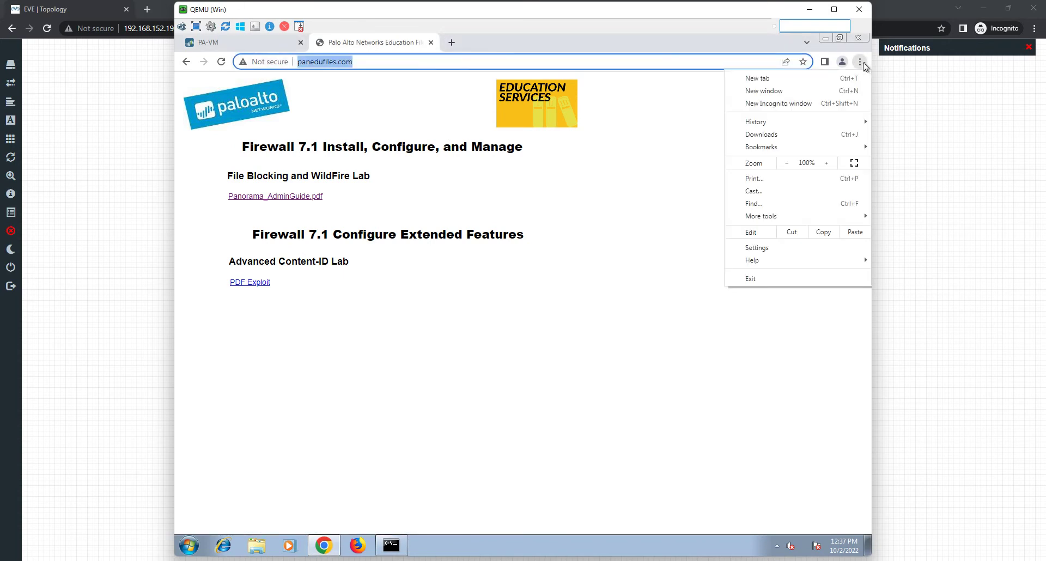
click(826, 107)
text(http://panedufiles.com/)
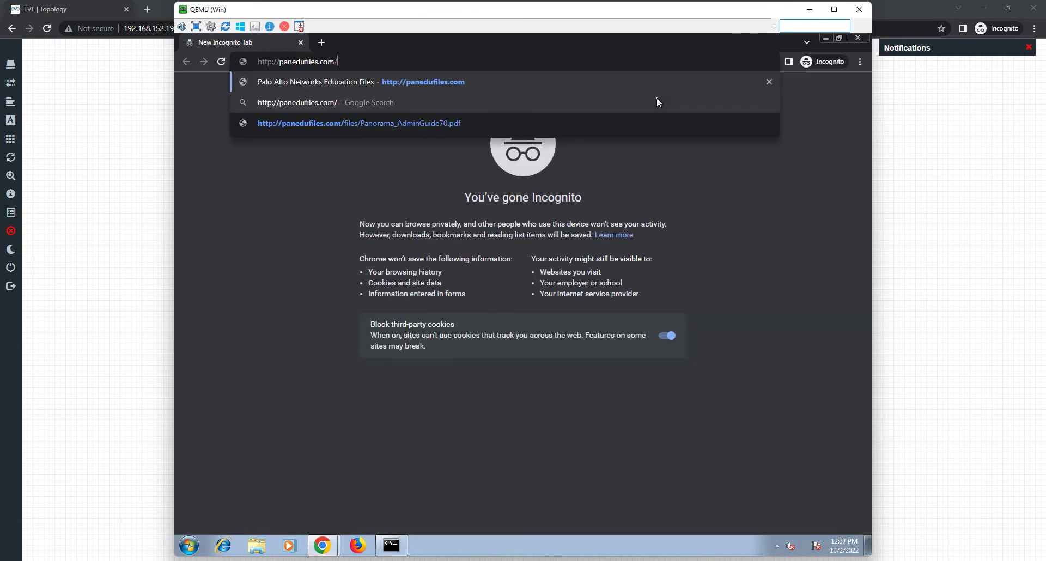
key(Return)
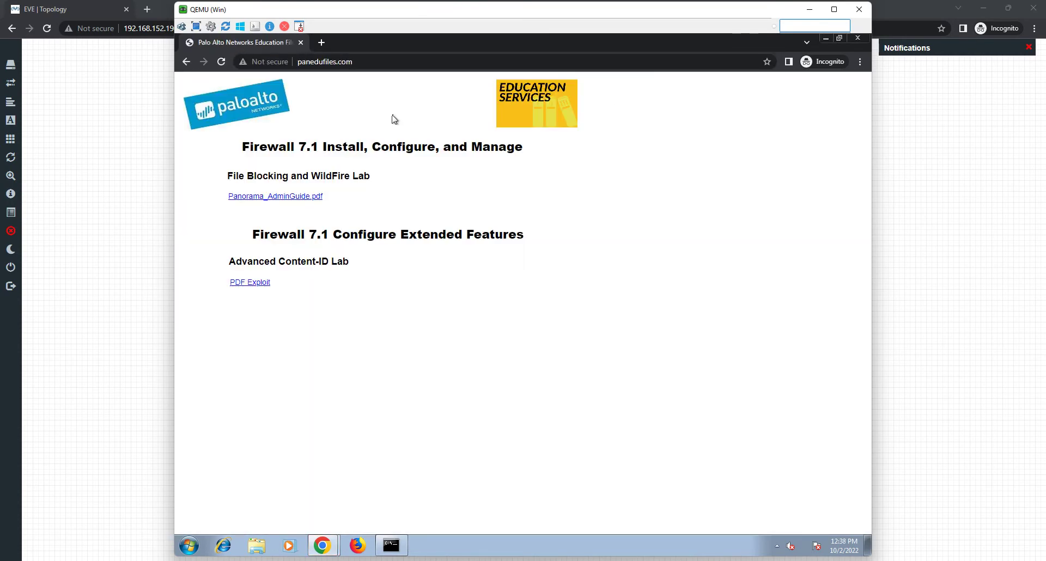
click(309, 197)
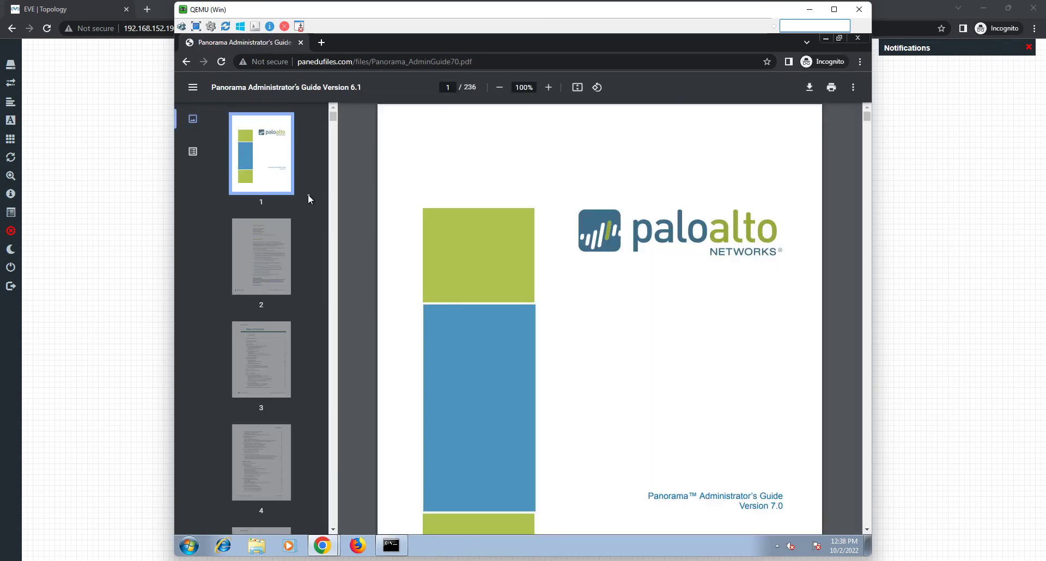
mouse_move(322, 546)
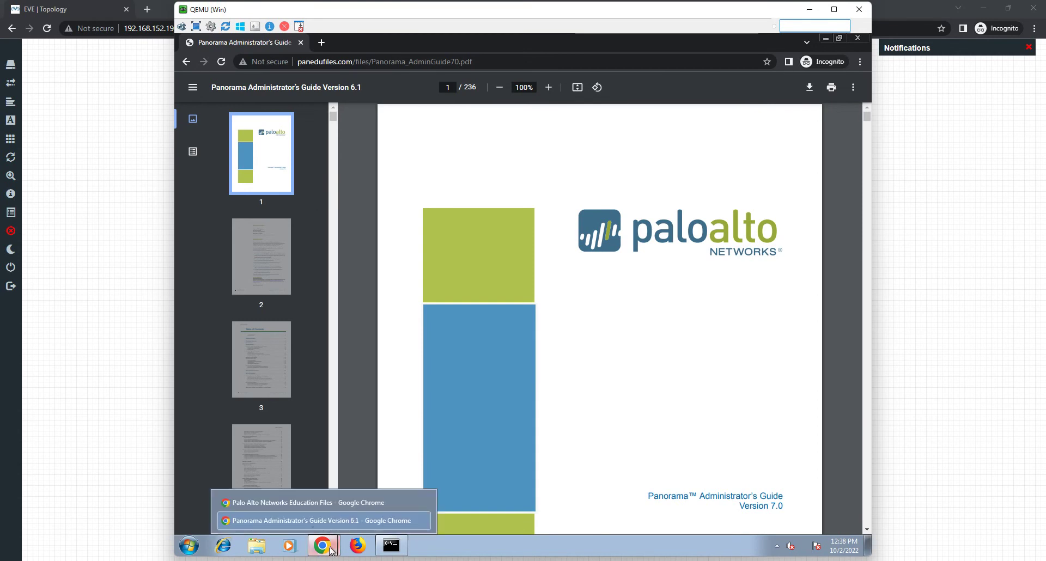
click(305, 502)
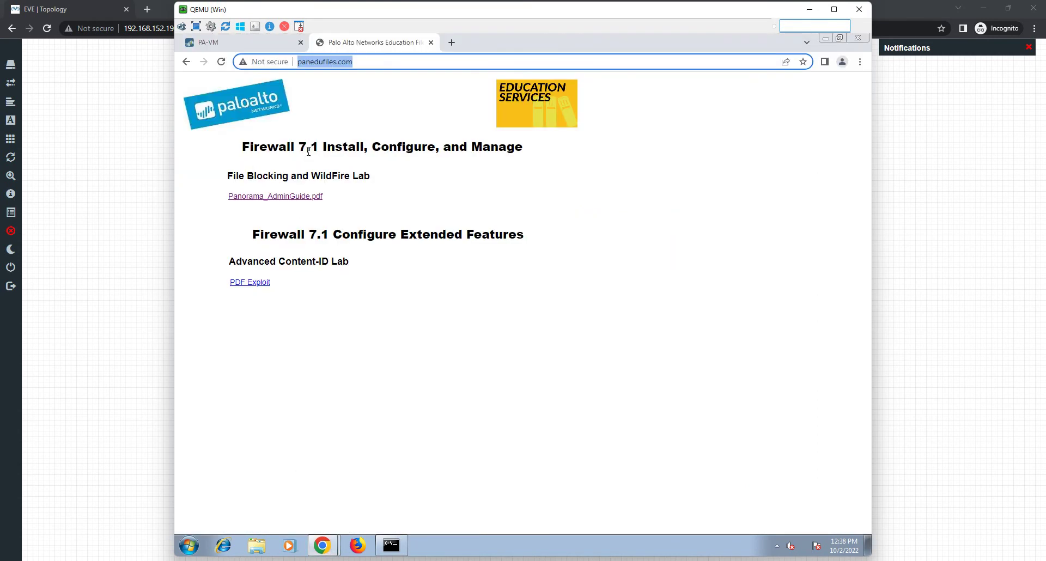
Commit the configuration changes and close the window showing the guide PDF.
click(250, 42)
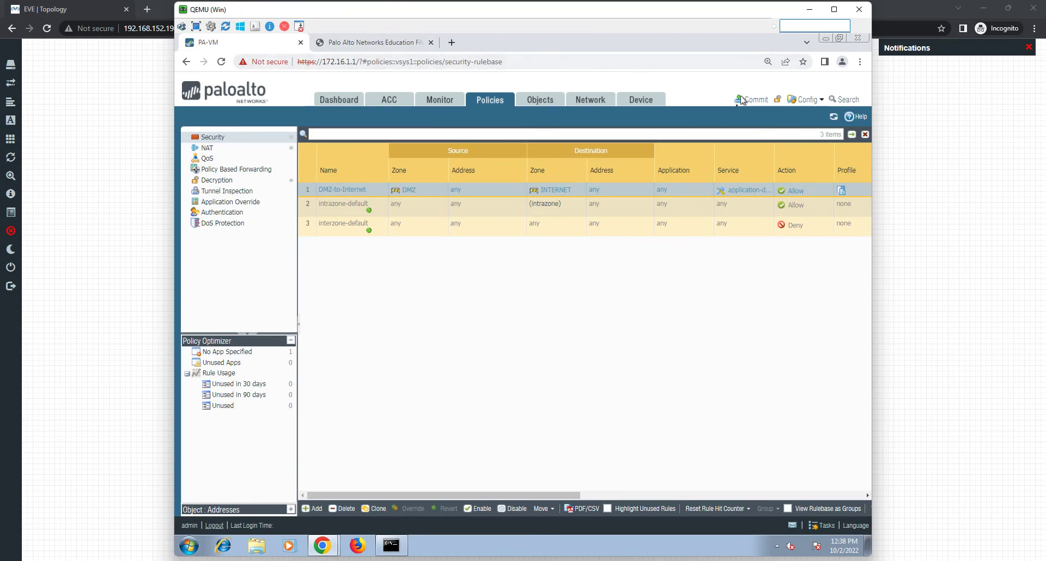
click(751, 100)
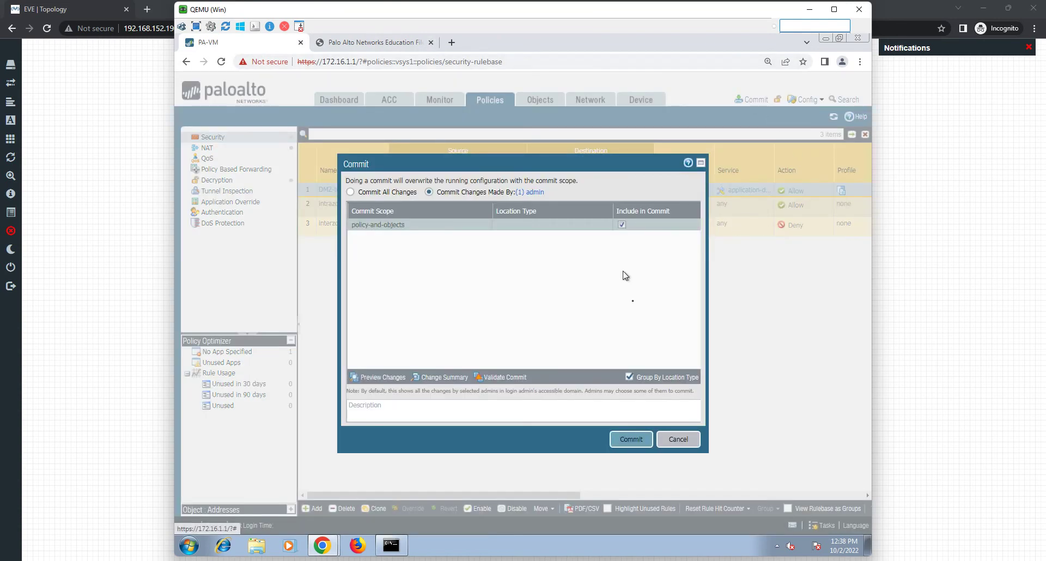
click(631, 440)
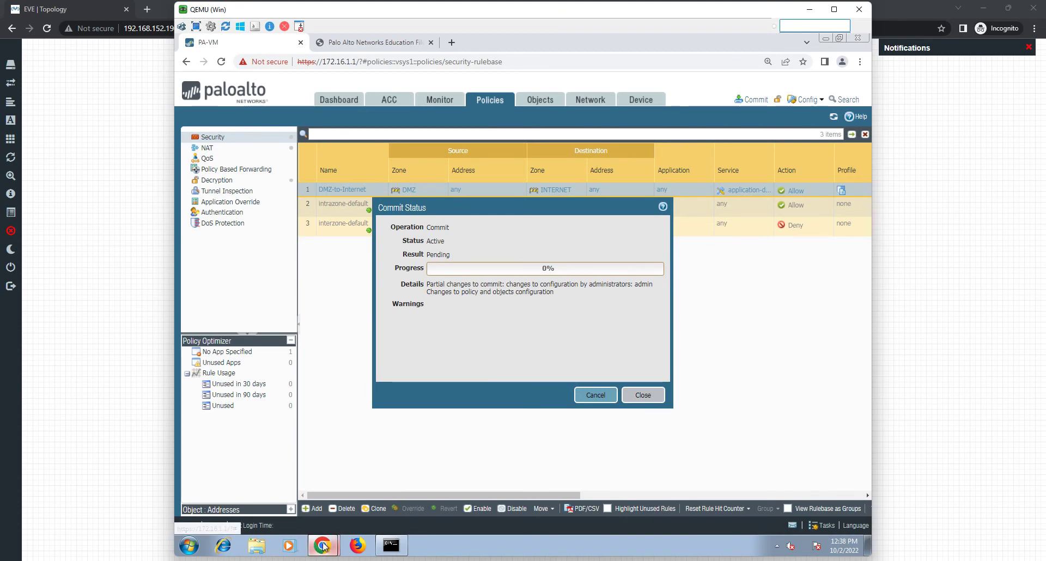
mouse_move(322, 546)
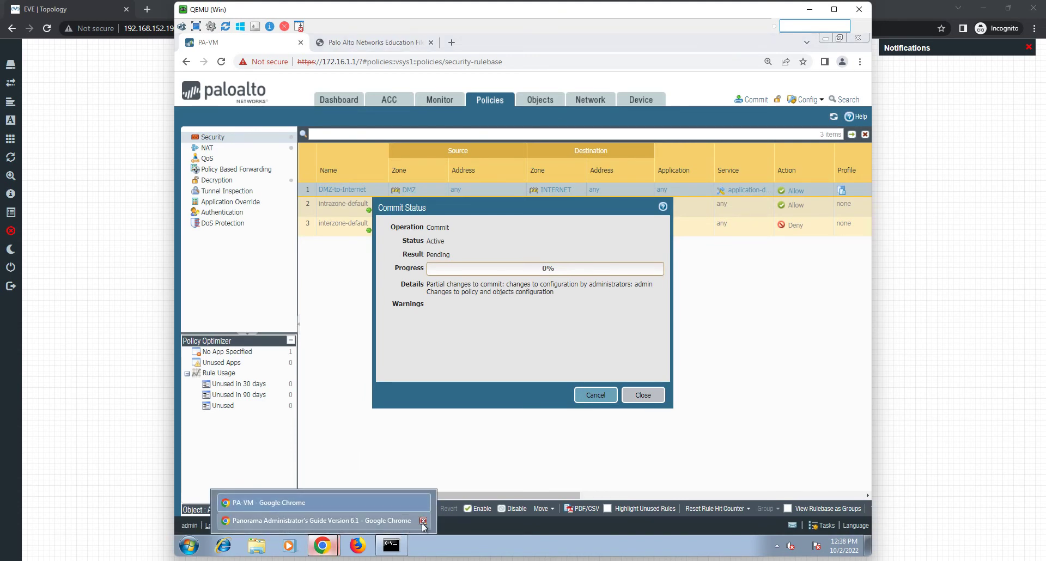
click(423, 520)
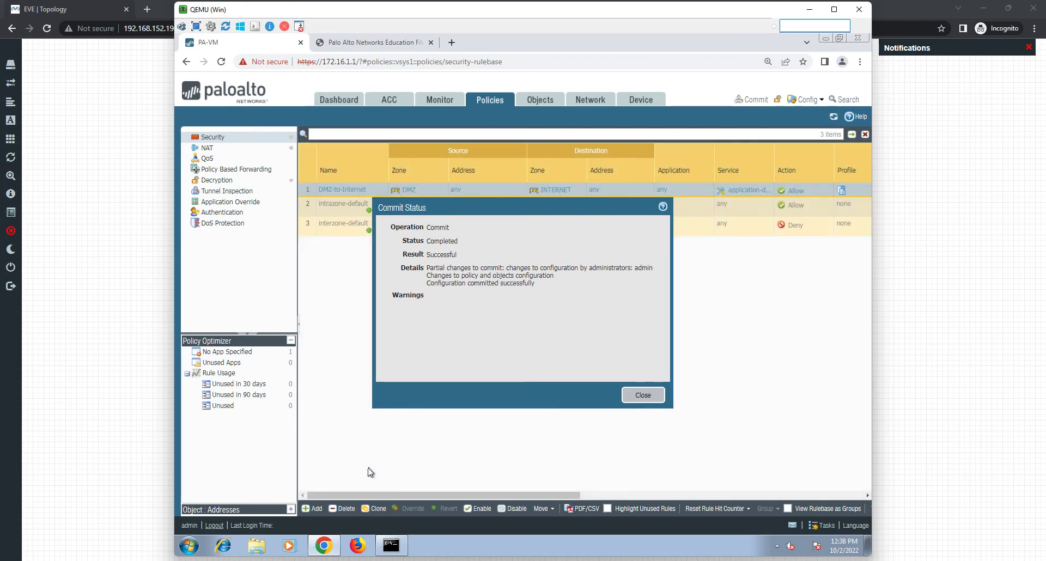
click(652, 395)
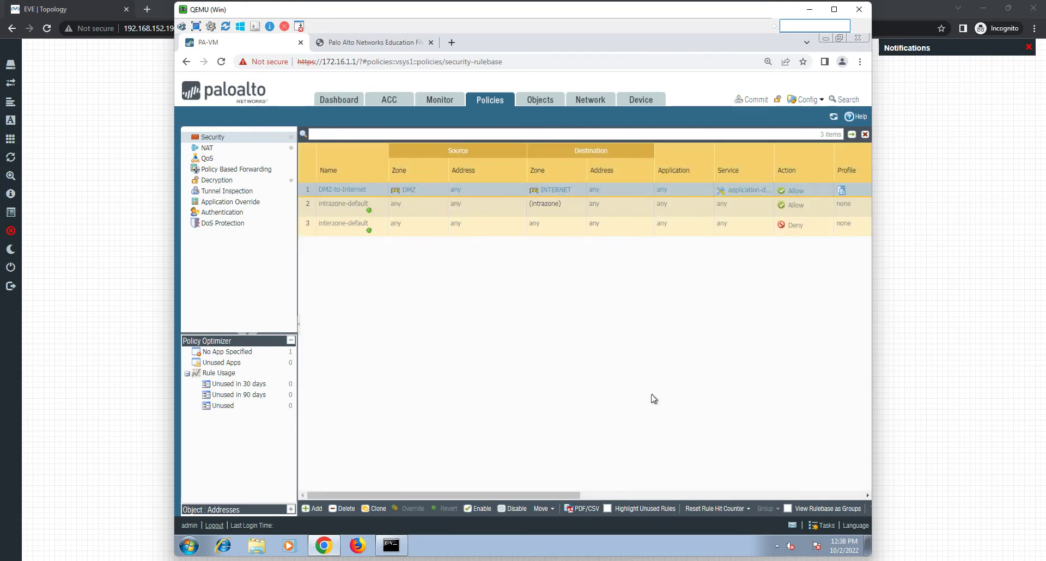
click(372, 48)
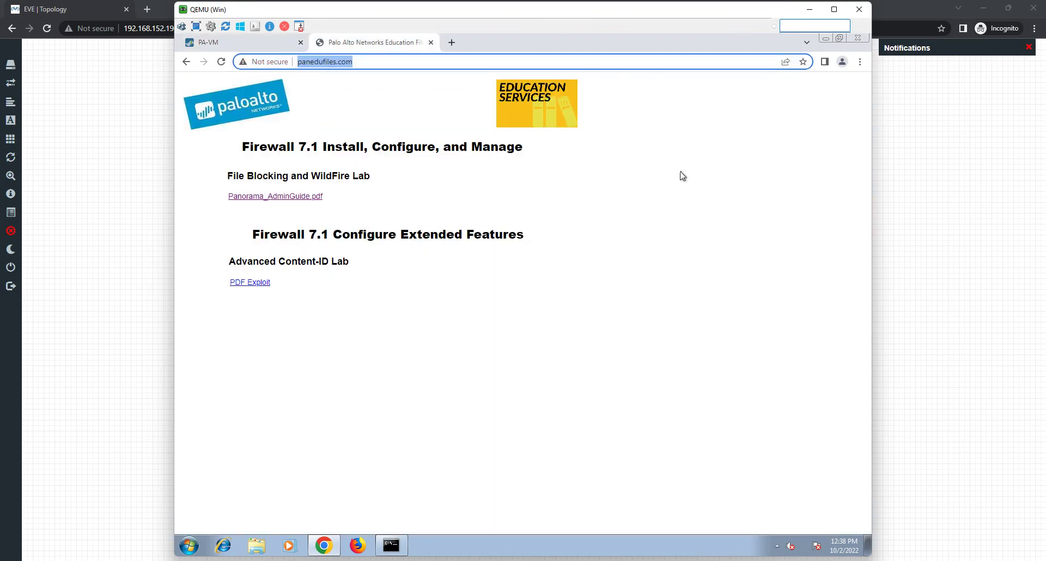
click(860, 63)
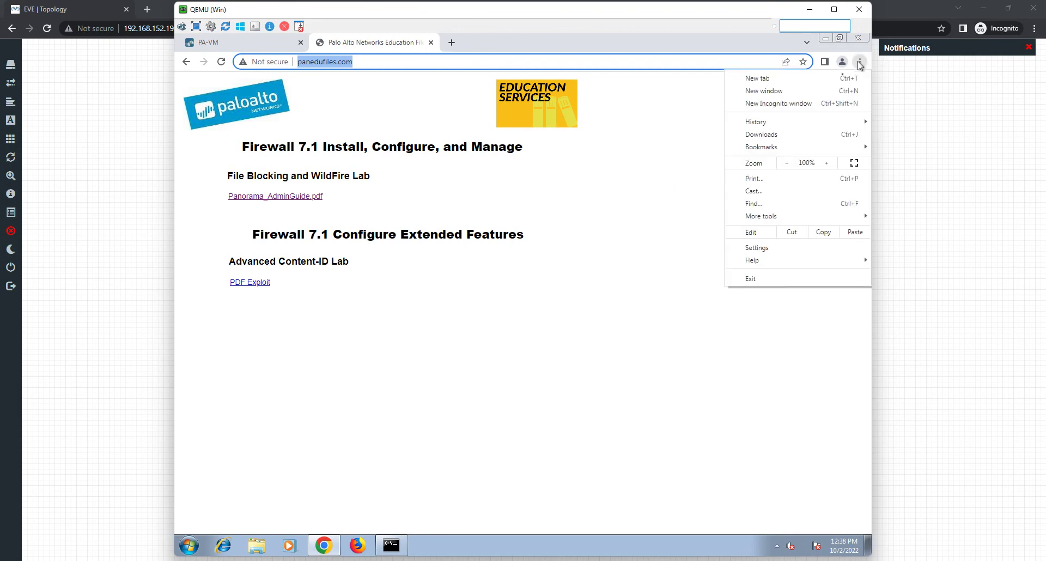
click(810, 105)
text(http://panedufiles.com/)
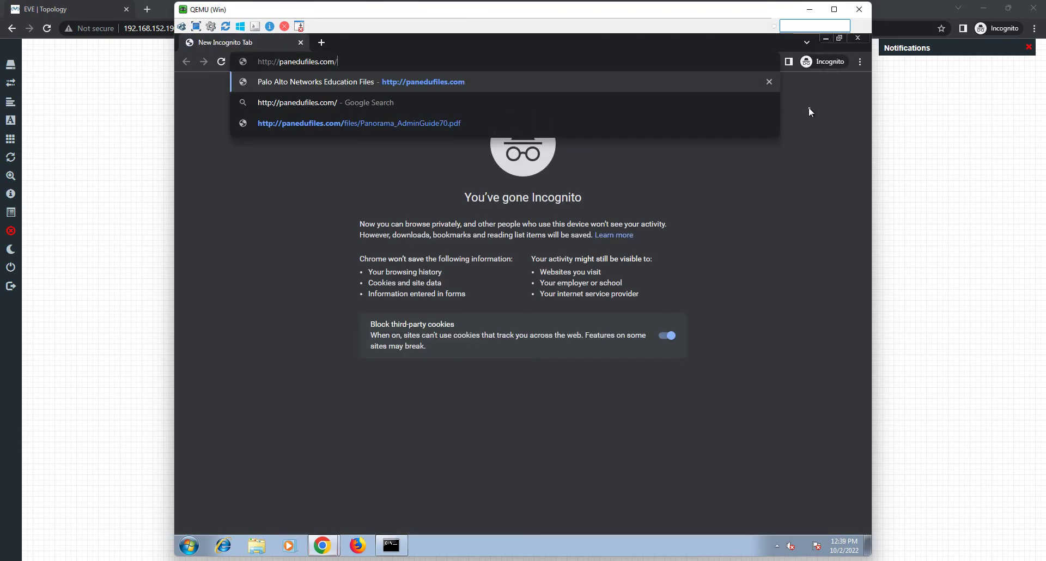
key(Return)
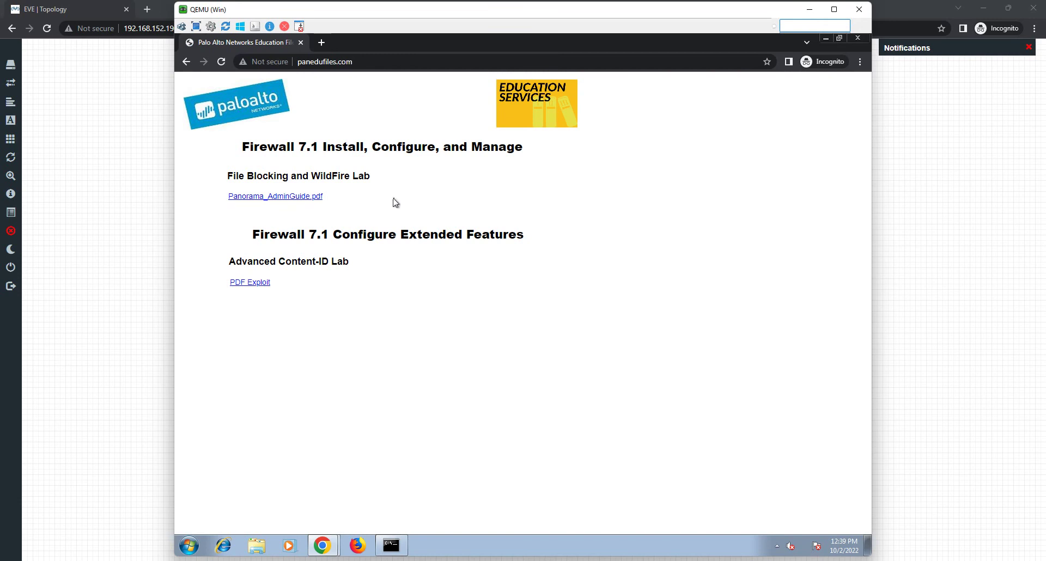
click(305, 197)
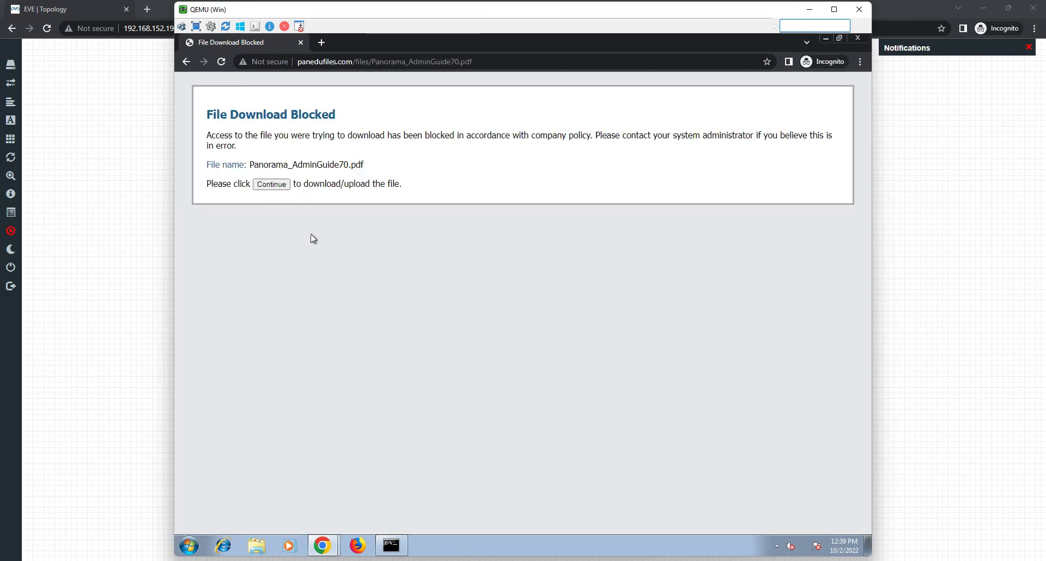
Read the block message and blocked file name, then continue the PDF download.
double_click(375, 135)
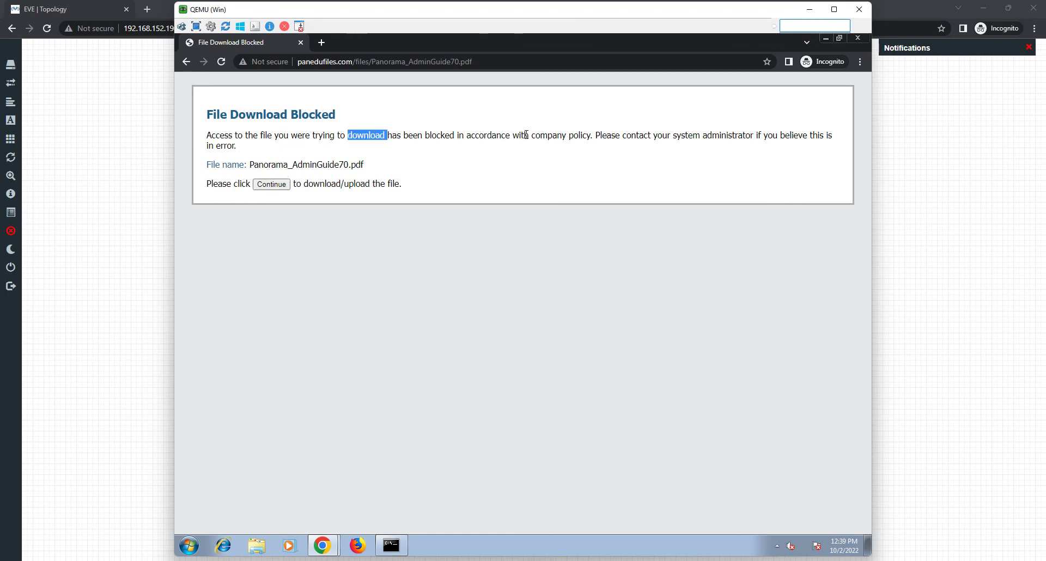
triple_click(554, 138)
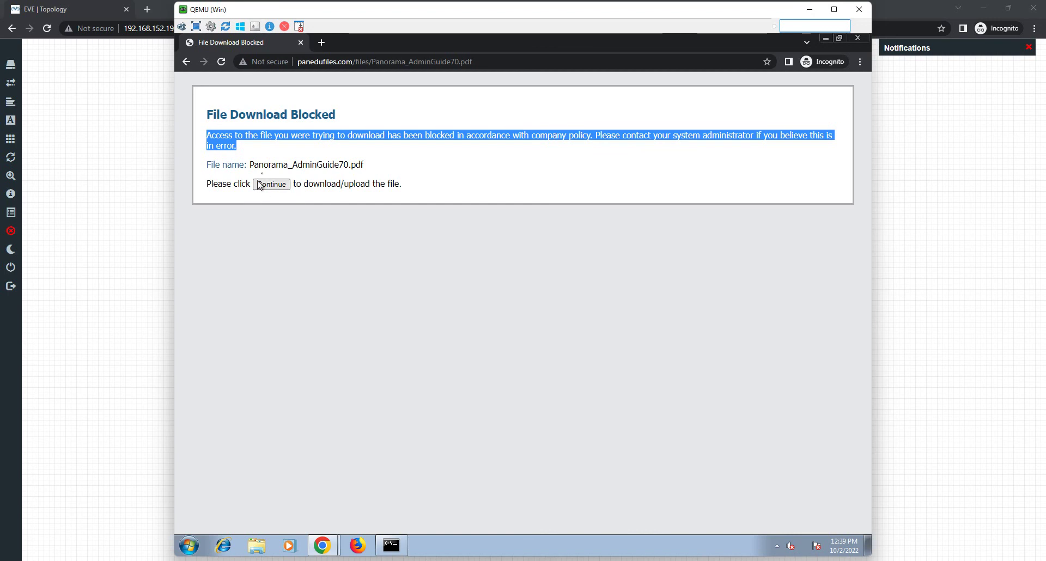
double_click(265, 164)
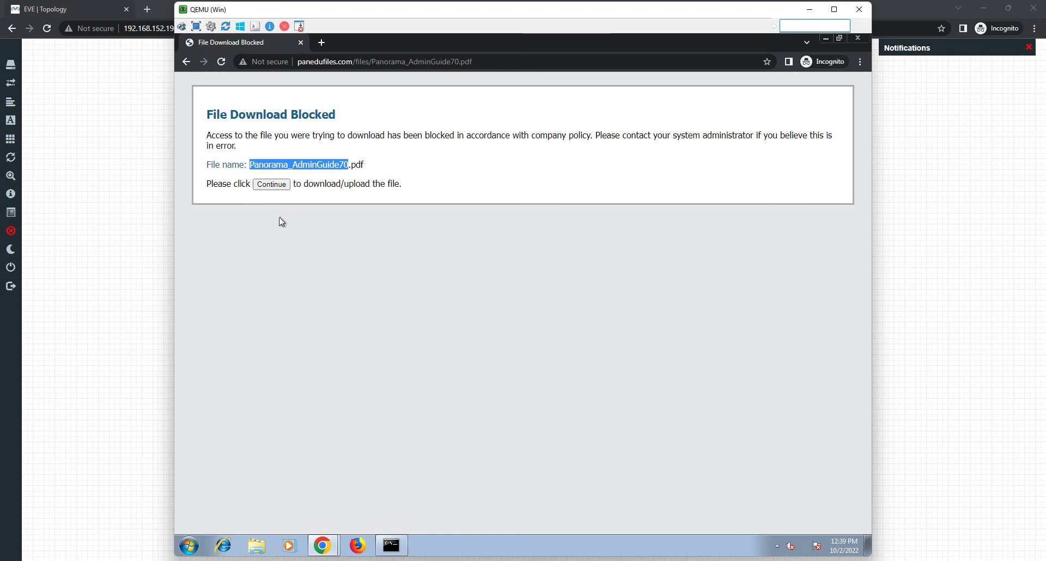
click(277, 185)
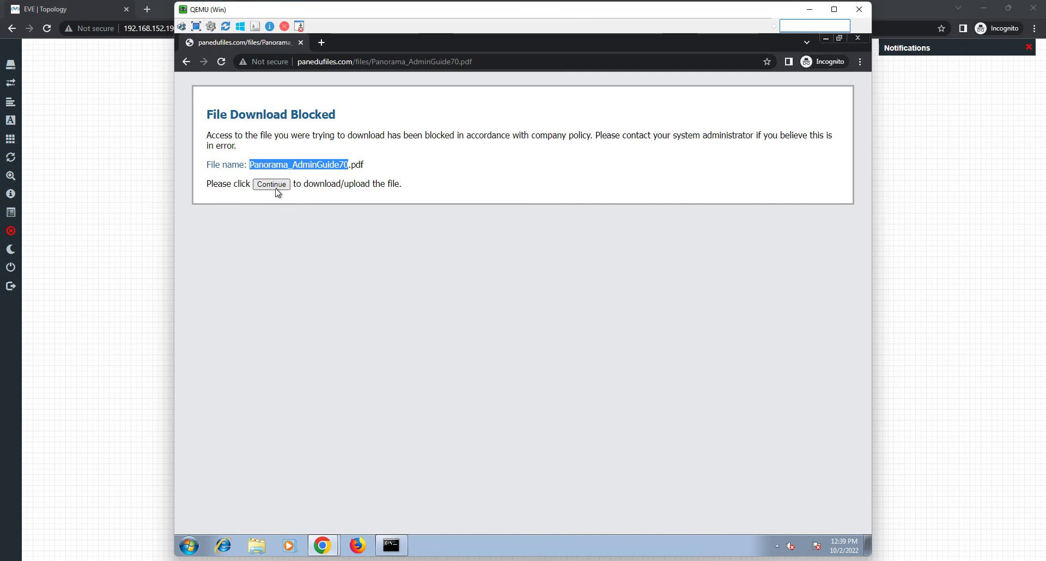